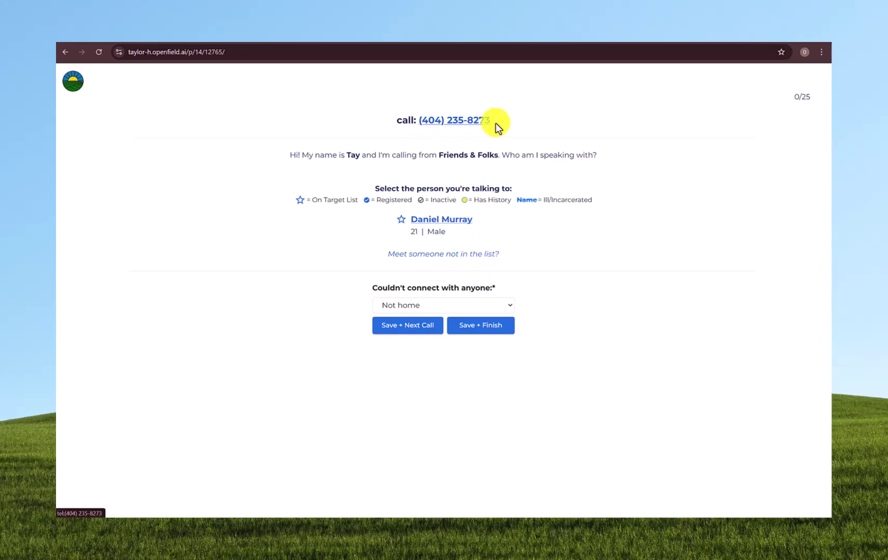
Examine the available outcomes for a call where nobody could be reached
click(423, 306)
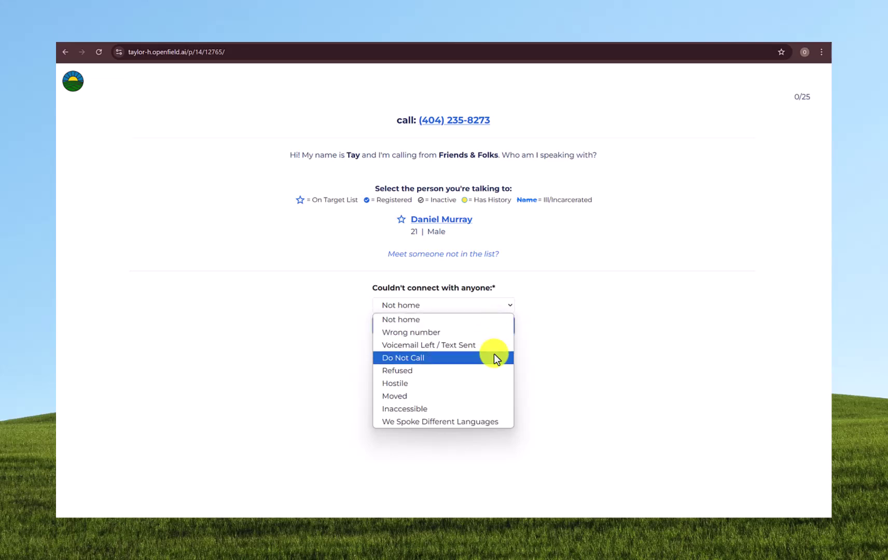
click(538, 345)
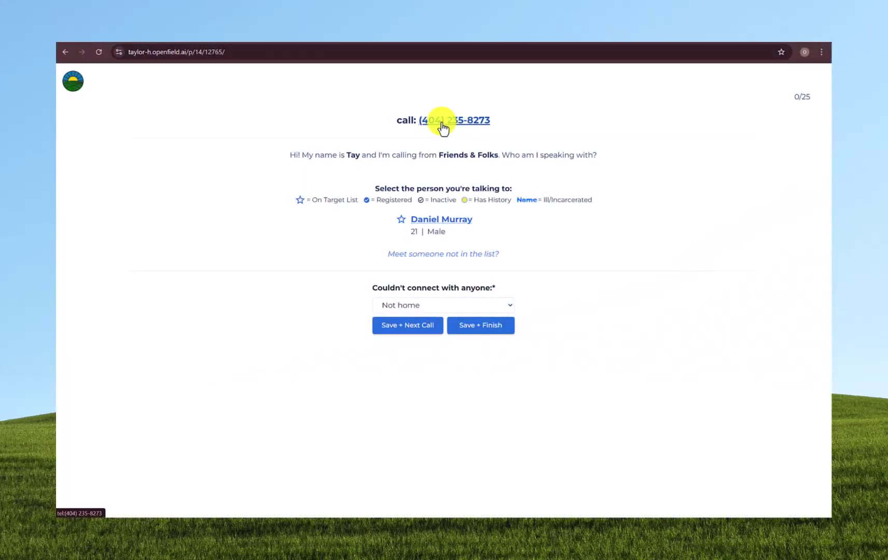
Record "housing" as the listed contact's most important issue and save the conversation, continuing to the next call
click(423, 224)
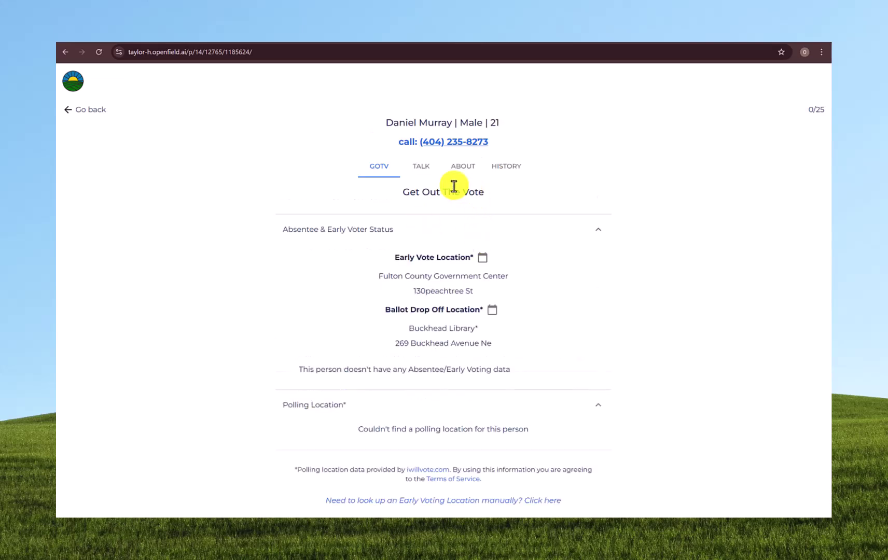
click(422, 167)
click(409, 293)
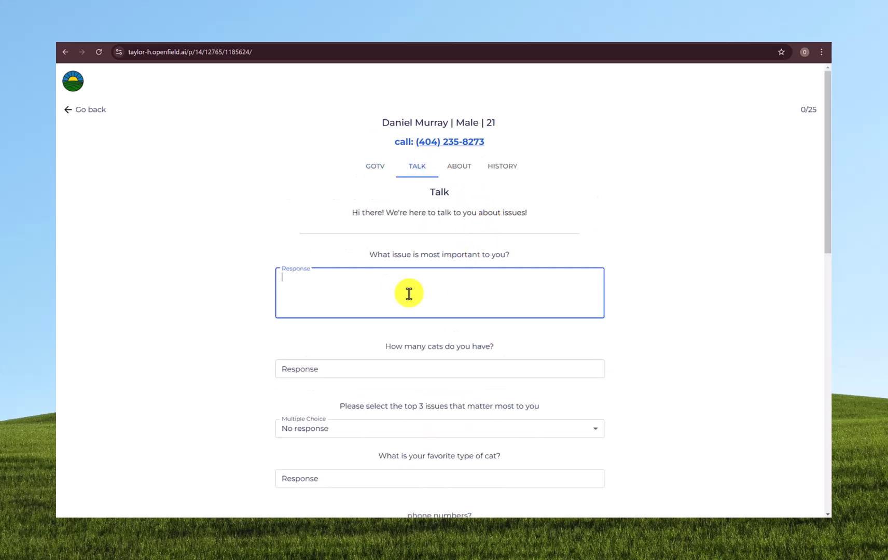
text(housing)
scroll(418, 311, down, 5)
scroll(415, 316, down, 7)
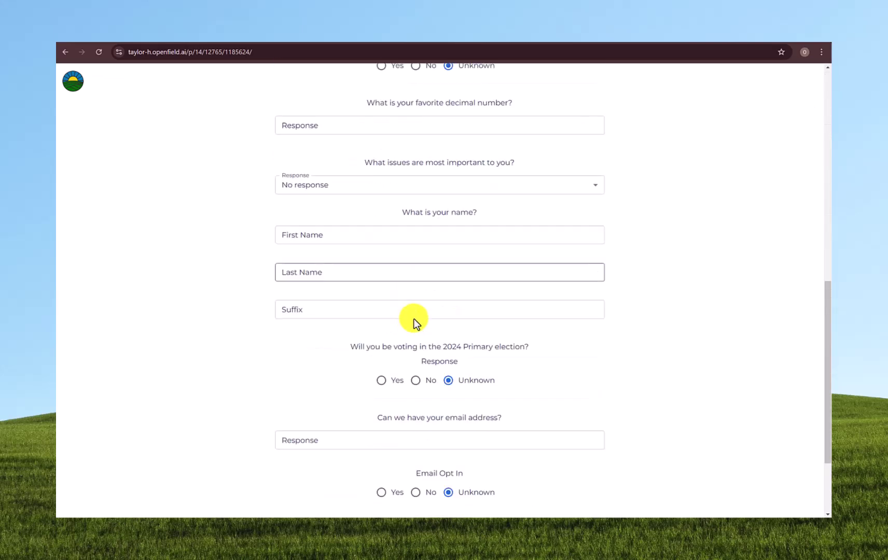
click(514, 506)
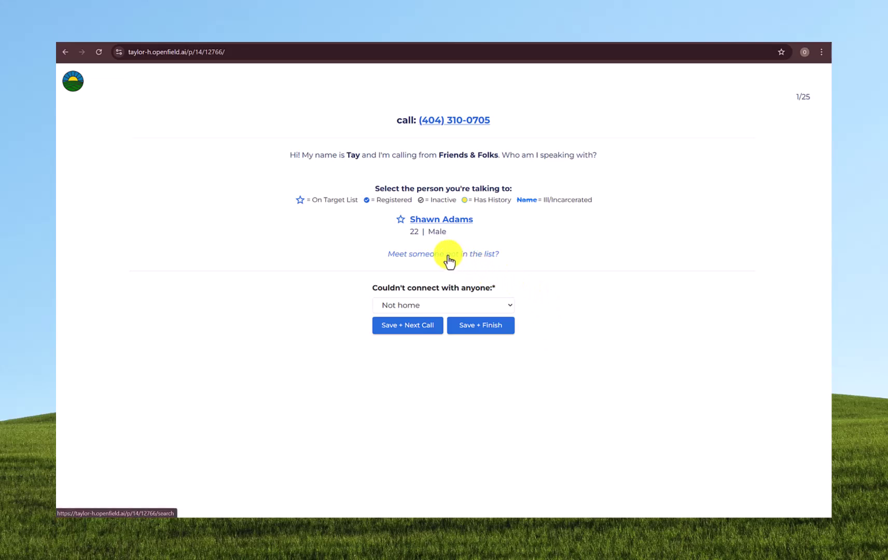
Open the search page, enter the person's full name, and change the search type from People to Advanced
click(67, 88)
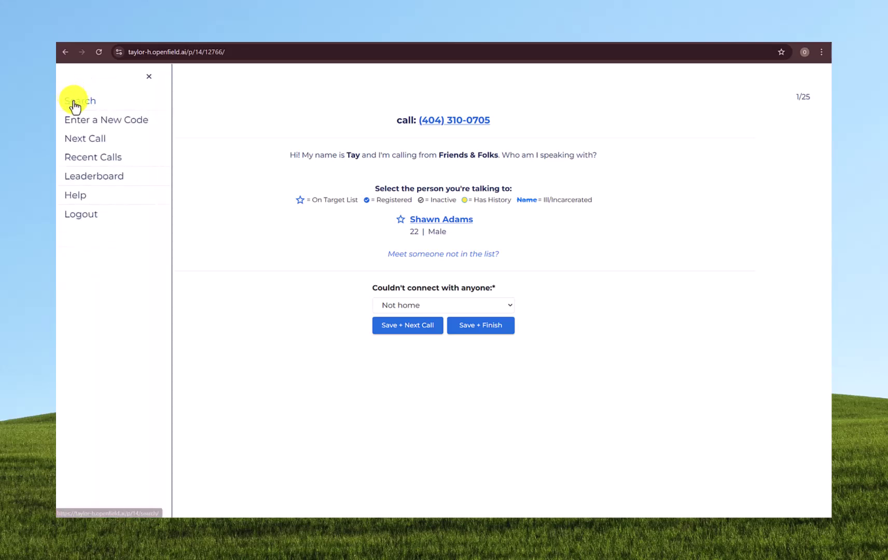
click(72, 99)
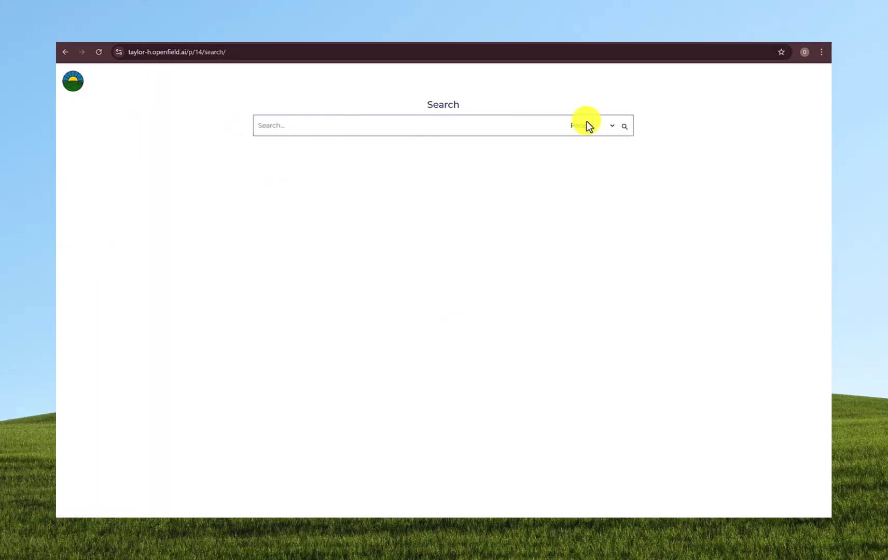
click(453, 122)
text(Be)
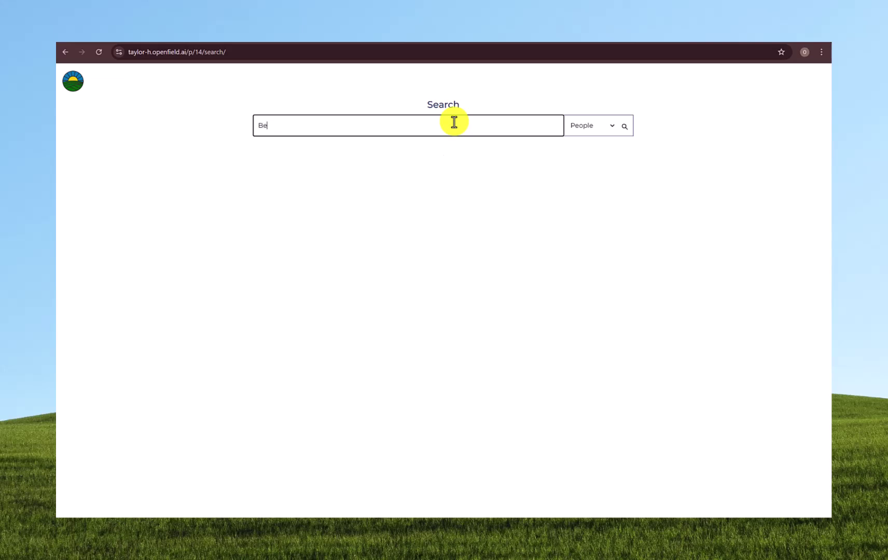
text(tty White)
click(592, 127)
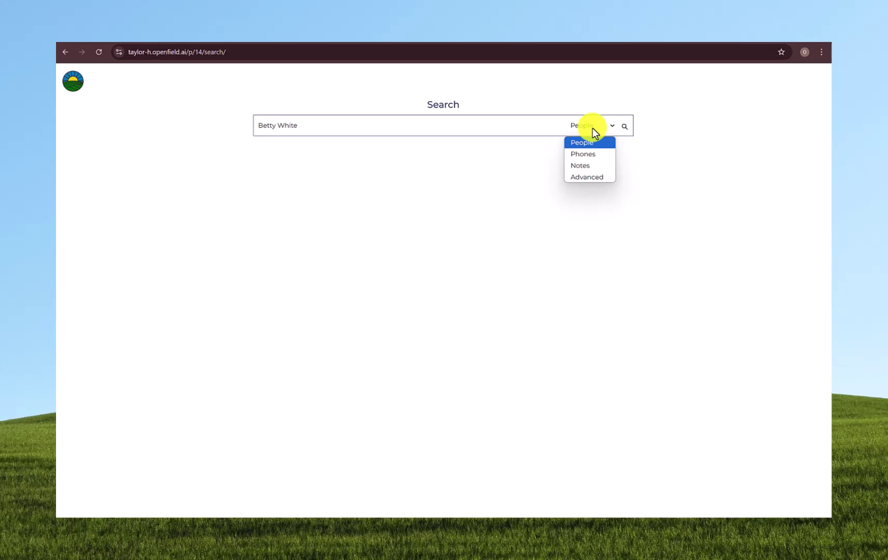
click(600, 176)
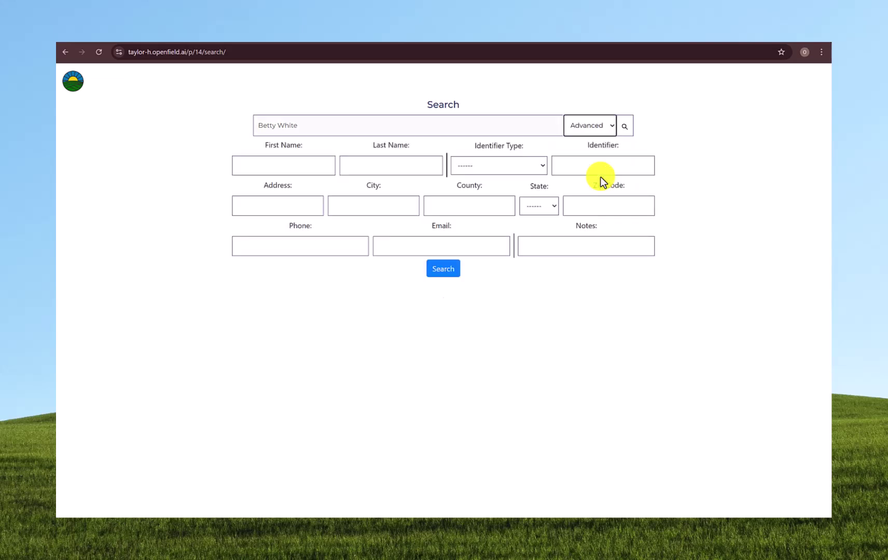
Run an advanced search using the person's first and last name, without restricting the state
click(293, 166)
text(Be)
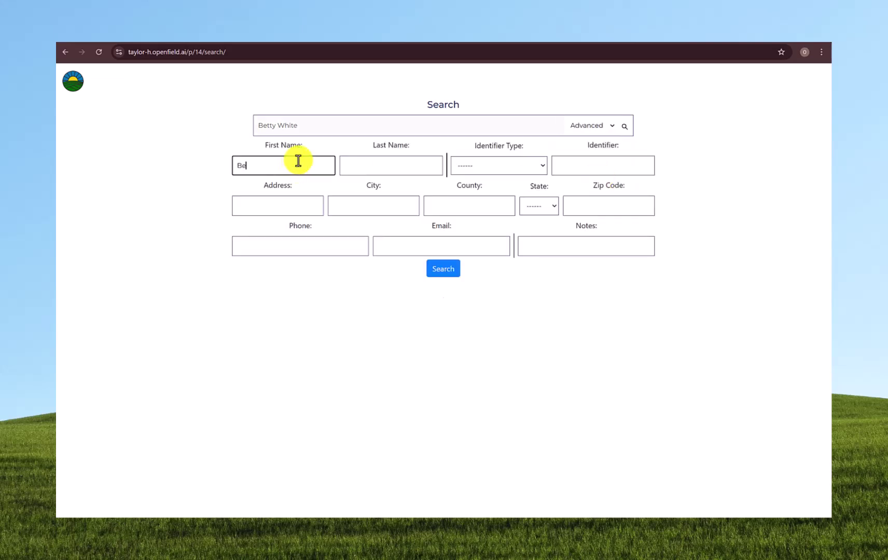
text(tty)
key(Tab)
text(White)
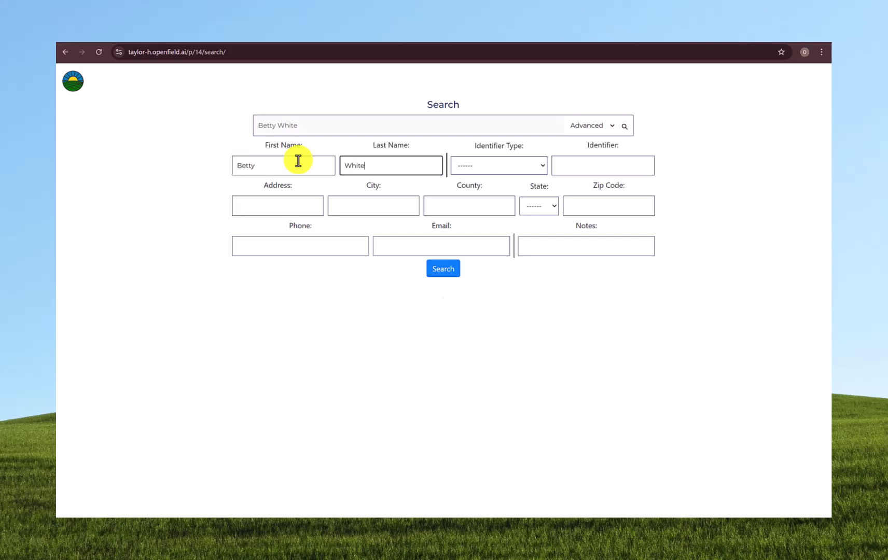
click(550, 205)
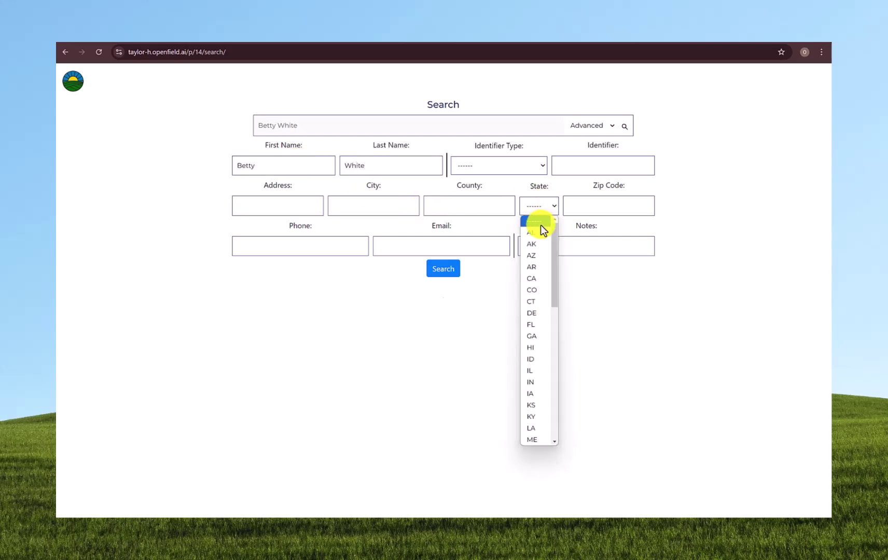
click(543, 208)
click(458, 270)
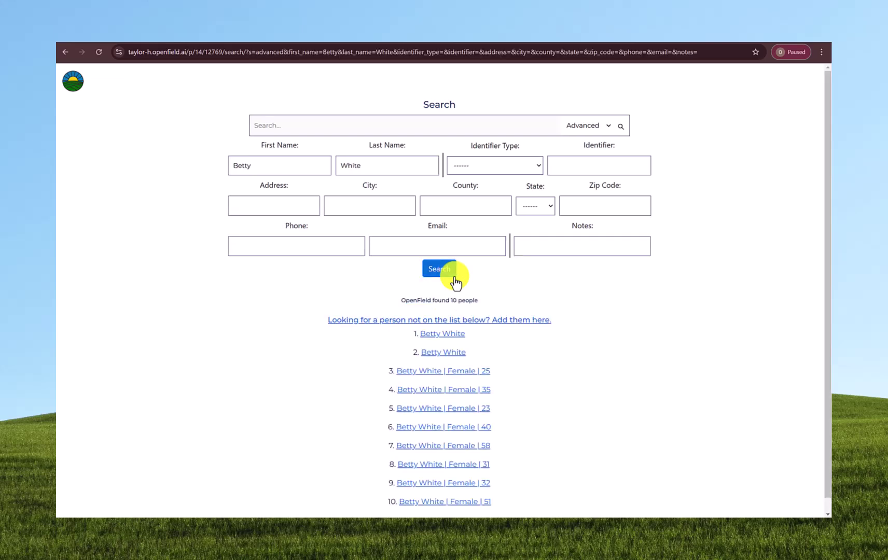
Start adding a person missing from the search results and fill in their preferred, first and last names
click(470, 373)
click(500, 328)
click(377, 194)
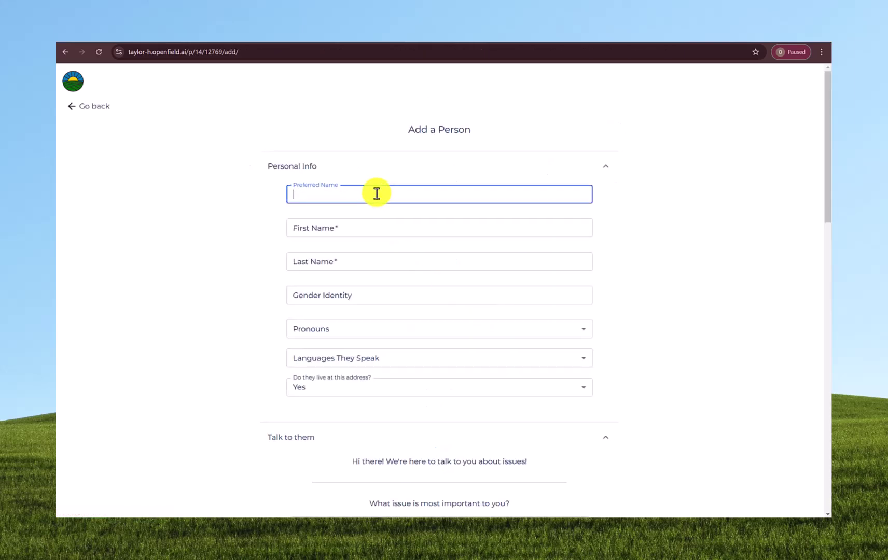
text(Betty)
key(Tab)
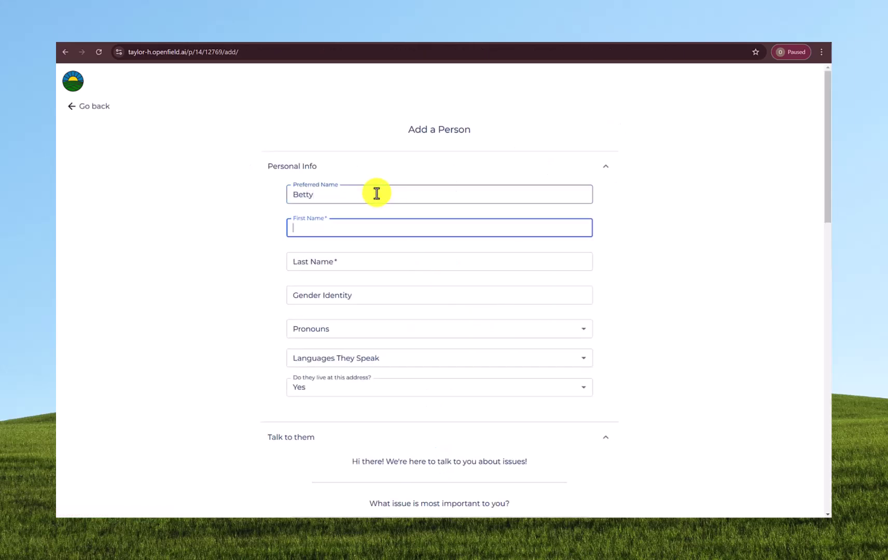
text(Betty)
key(Tab)
text(W)
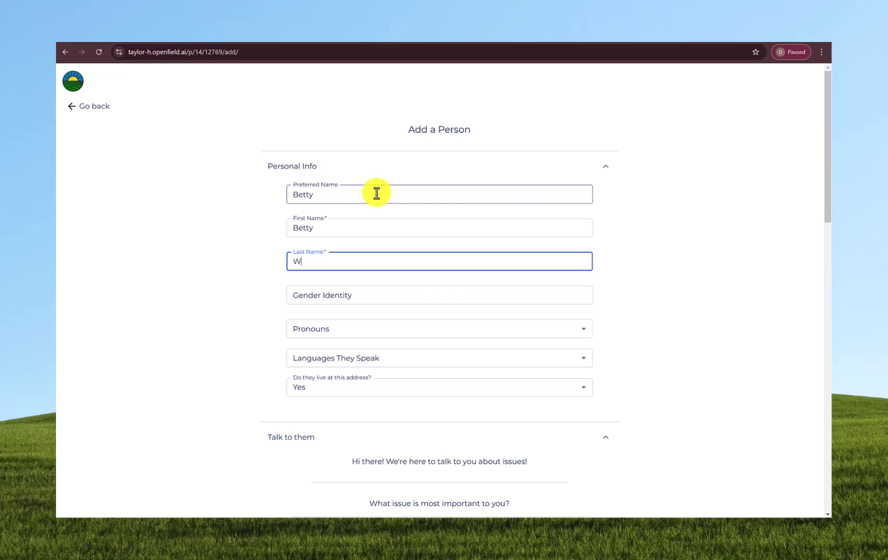
text(hite)
Set the new person's gender identity to Cis Woman and their pronouns to she / her / hers
click(379, 300)
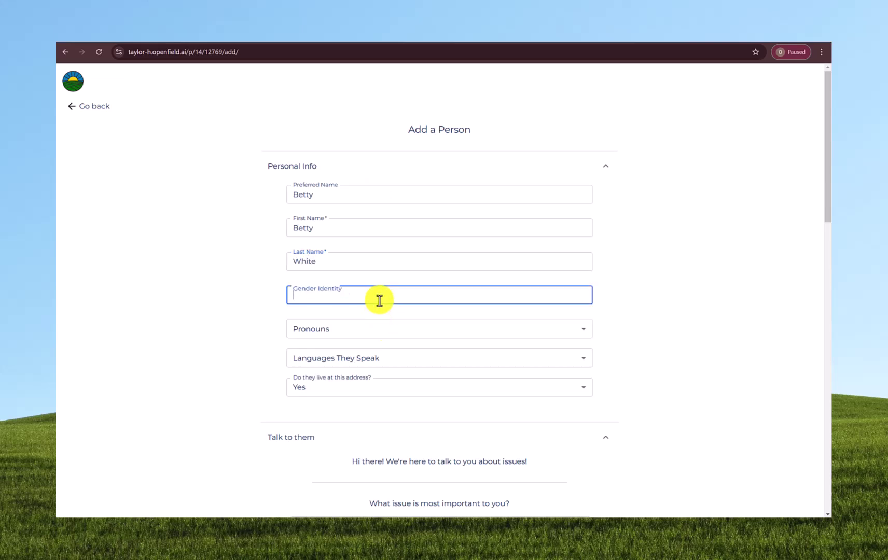
text(Cis Woman)
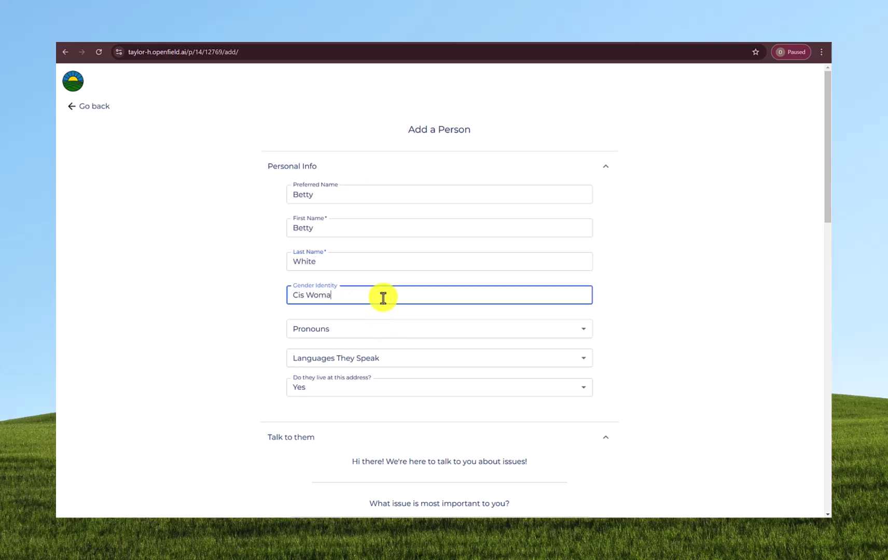
click(379, 331)
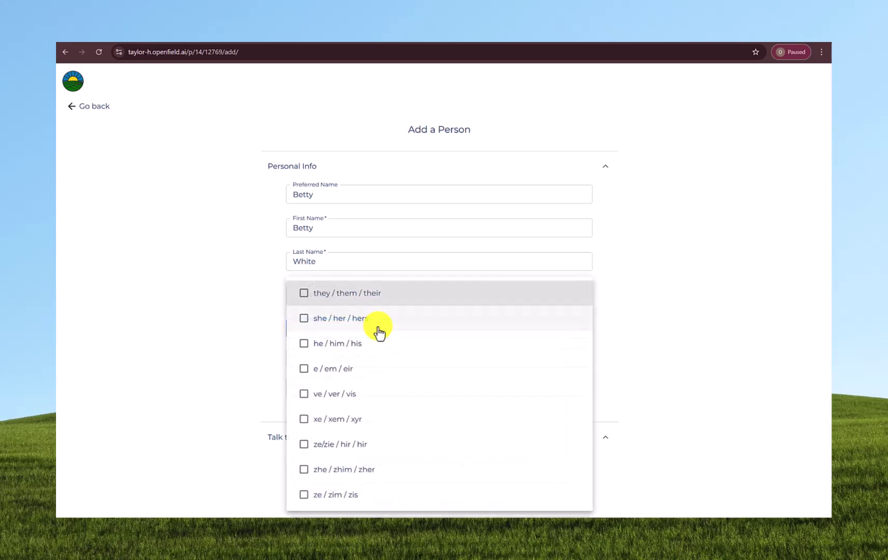
click(337, 322)
click(267, 334)
Answer 1 for the number of cats and select Queer Rights, Animal Rights and Economic Justice as the top 3 issues
scroll(394, 353, down, 5)
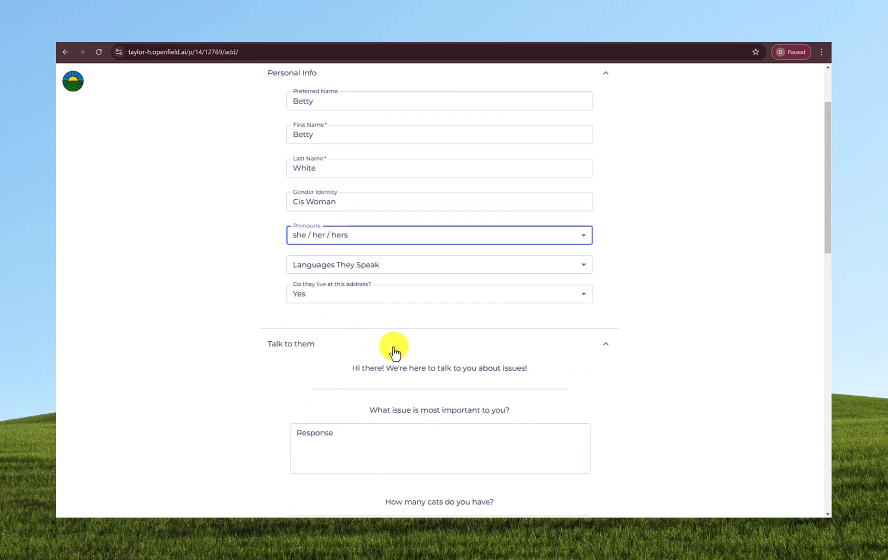
click(429, 335)
text(1)
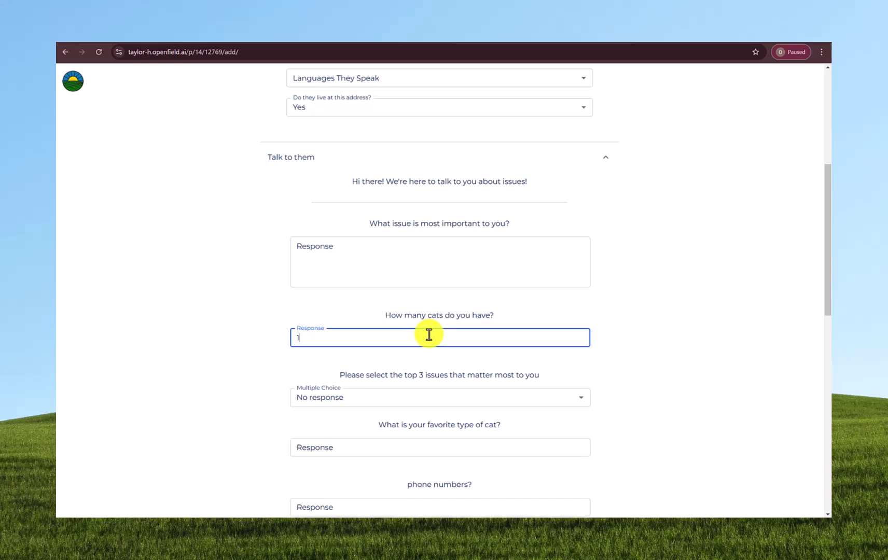
click(425, 396)
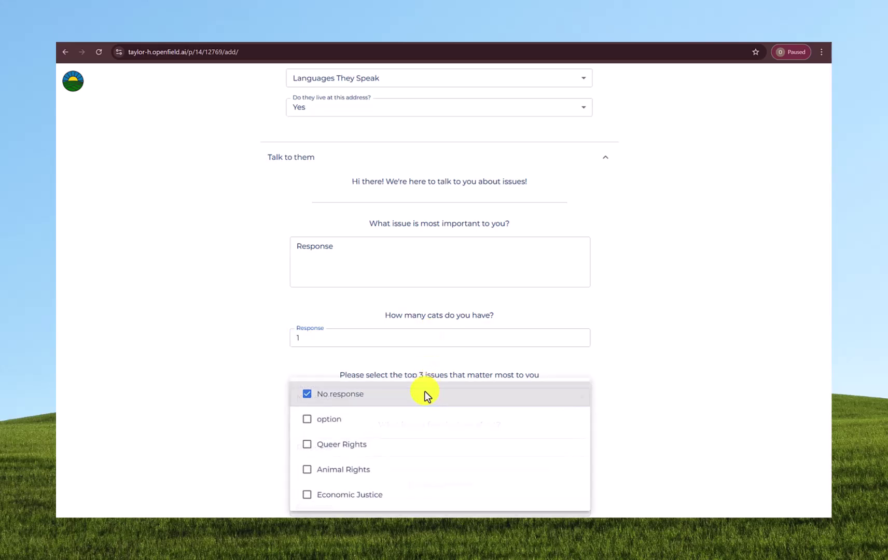
click(331, 447)
click(333, 473)
click(325, 495)
click(254, 434)
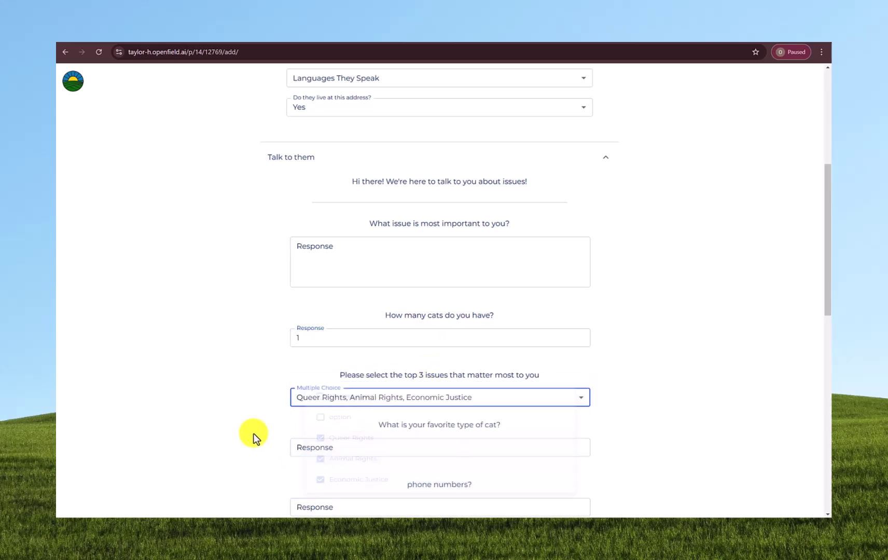
Create the new person and save their responses
scroll(415, 404, down, 1)
scroll(452, 398, down, 10)
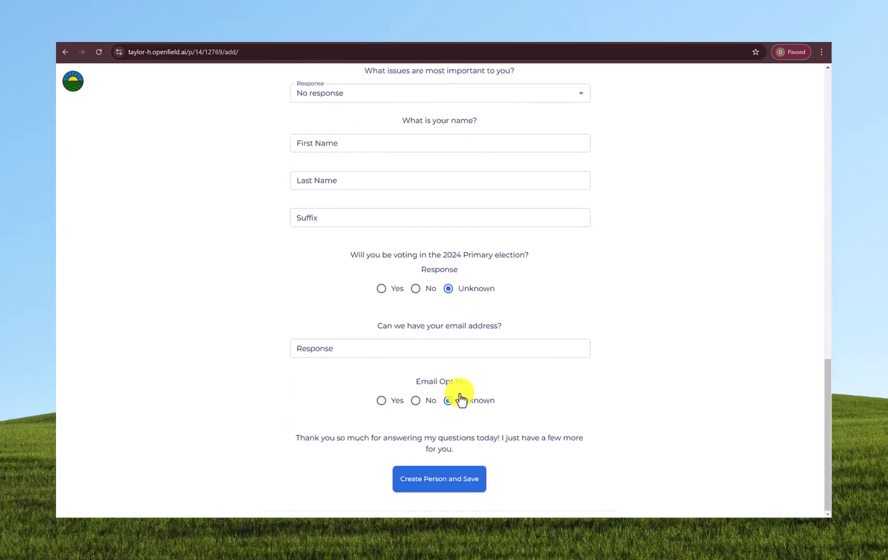
click(450, 490)
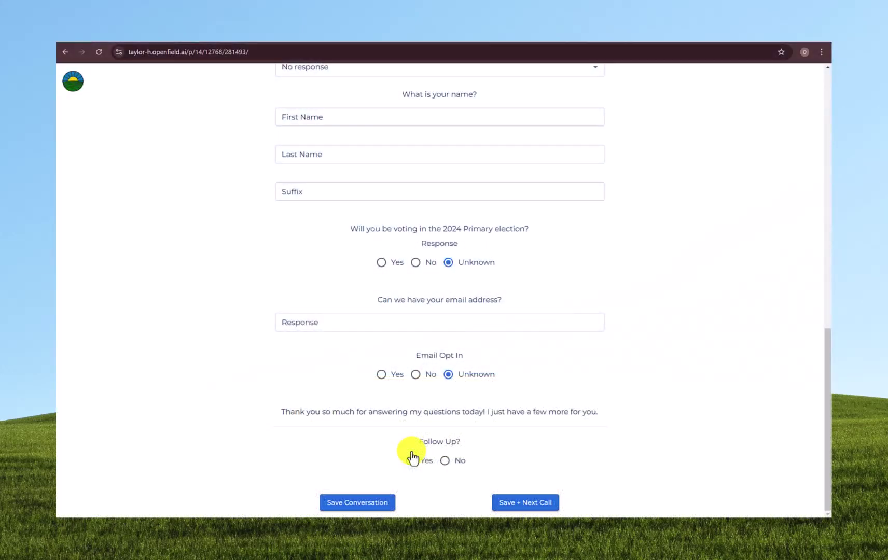
Mark the contact's conversation for follow-up and add the note "Call back!"
click(411, 460)
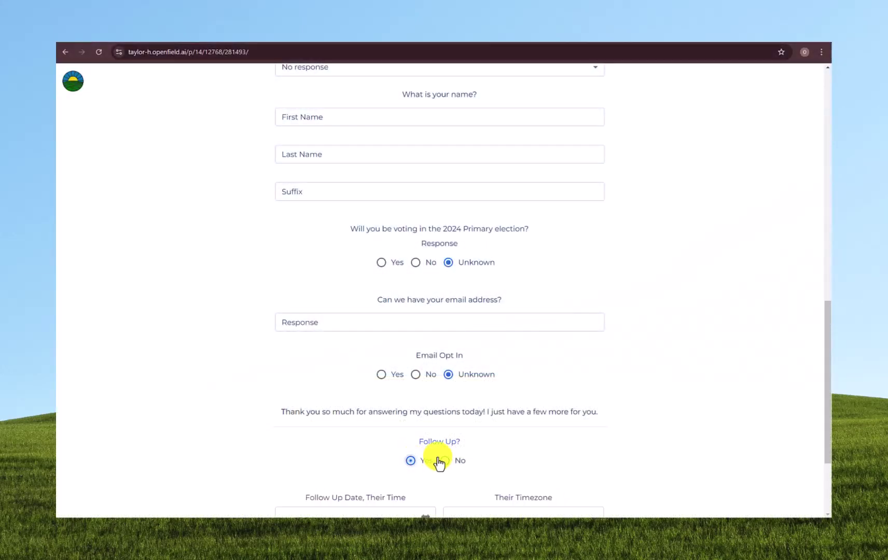
scroll(504, 463, down, 3)
click(388, 443)
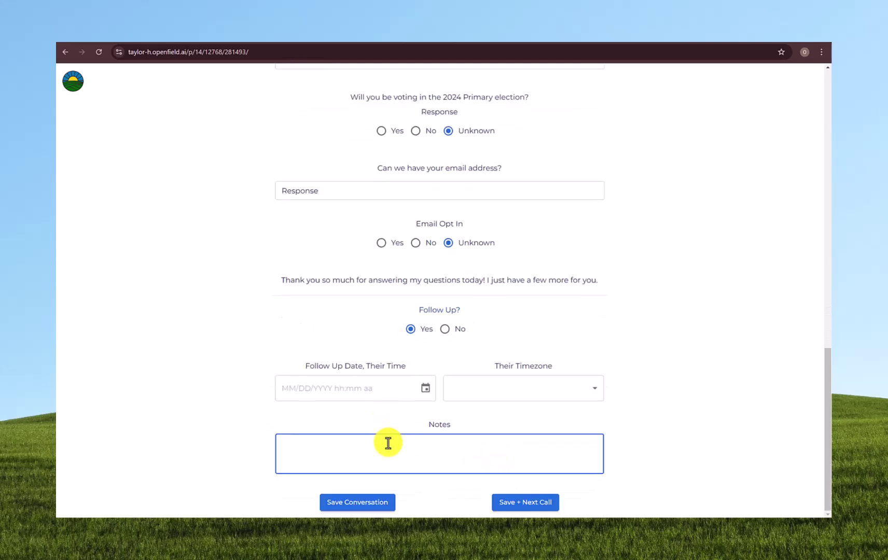
text(Call back!)
Set the follow-up date to 11/11/2222 and the contact's timezone to Eastern (America/New_York)
click(290, 387)
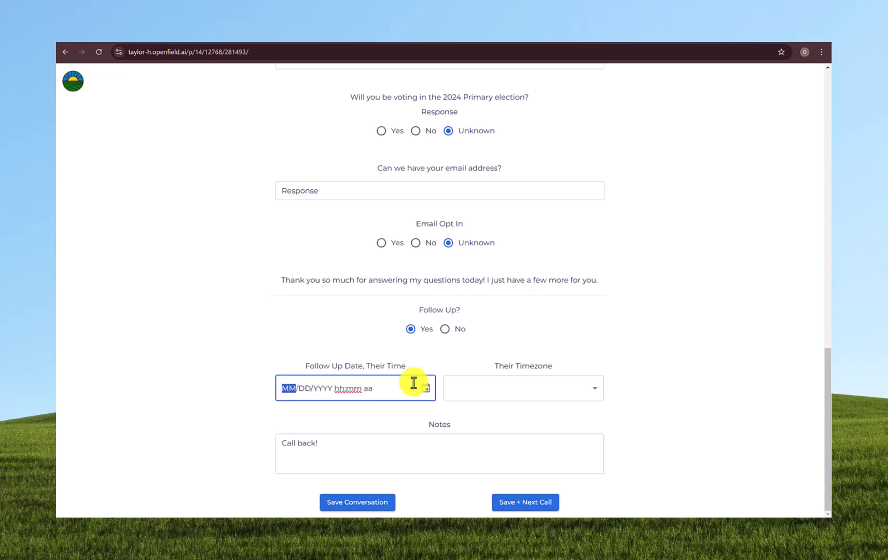
text(11/11/)
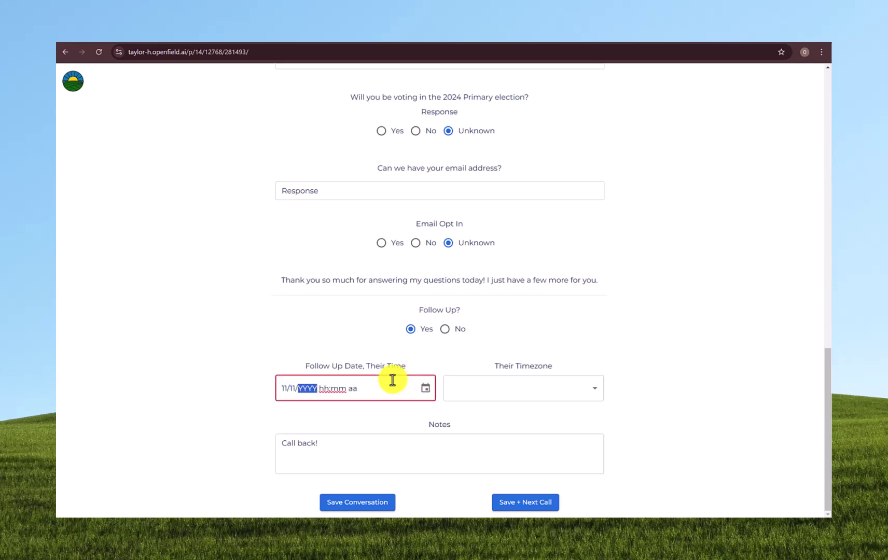
text(2222)
click(502, 397)
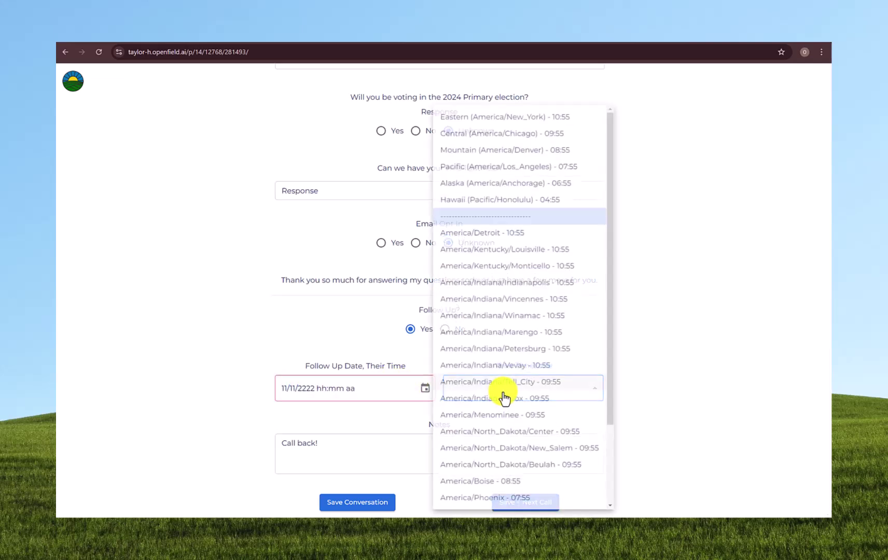
click(447, 117)
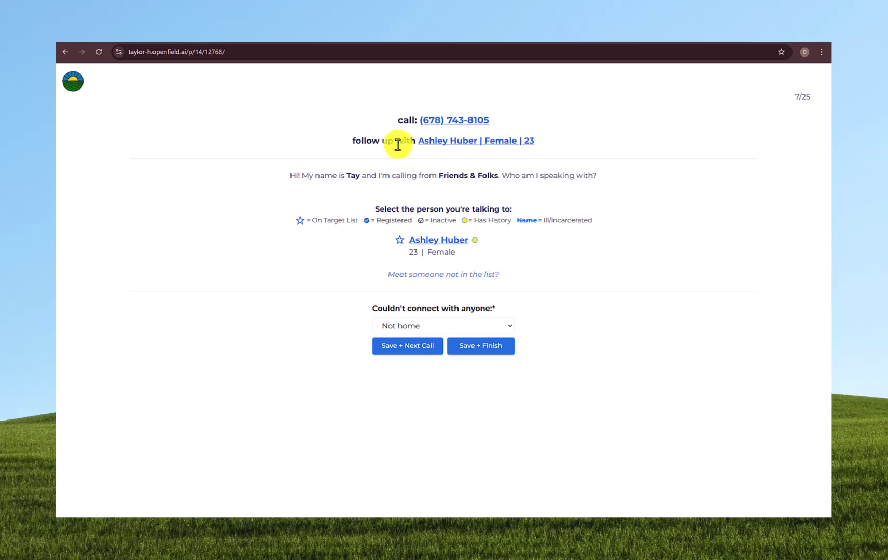
Open the record of the contact flagged for follow-up and review their history
click(483, 150)
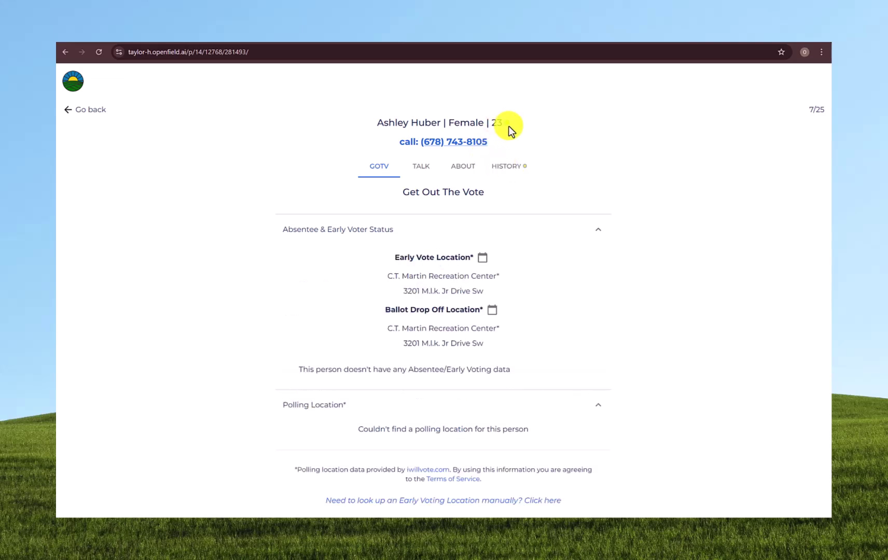
click(523, 166)
click(428, 236)
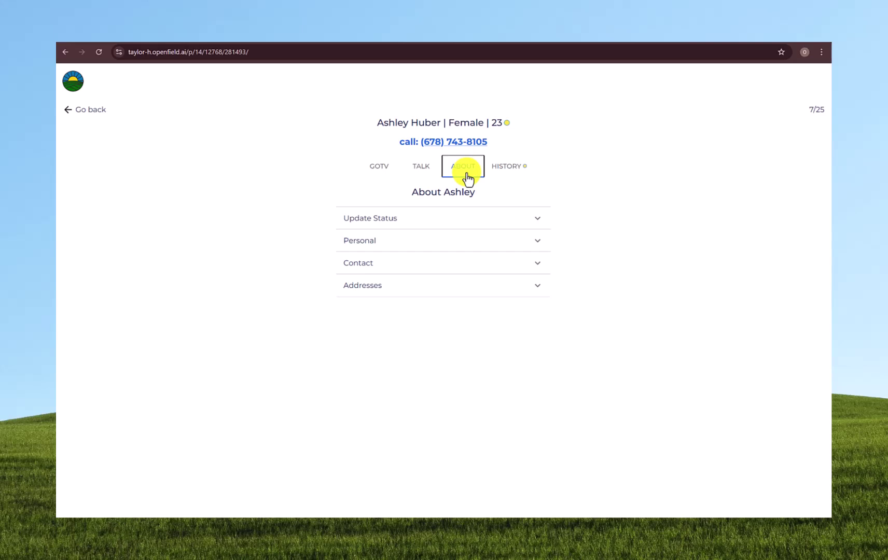
Review the contact's personal details and registered and provided addresses in their About information
click(426, 243)
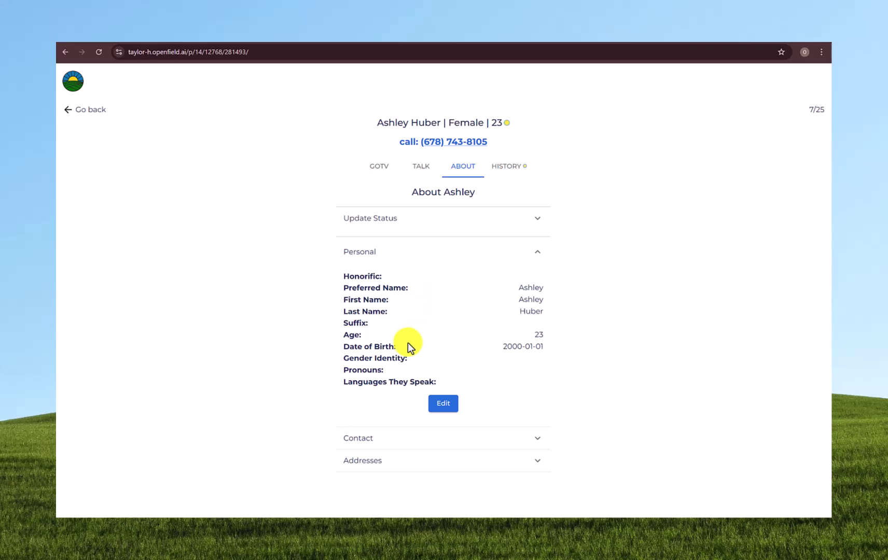
click(390, 460)
scroll(418, 454, down, 3)
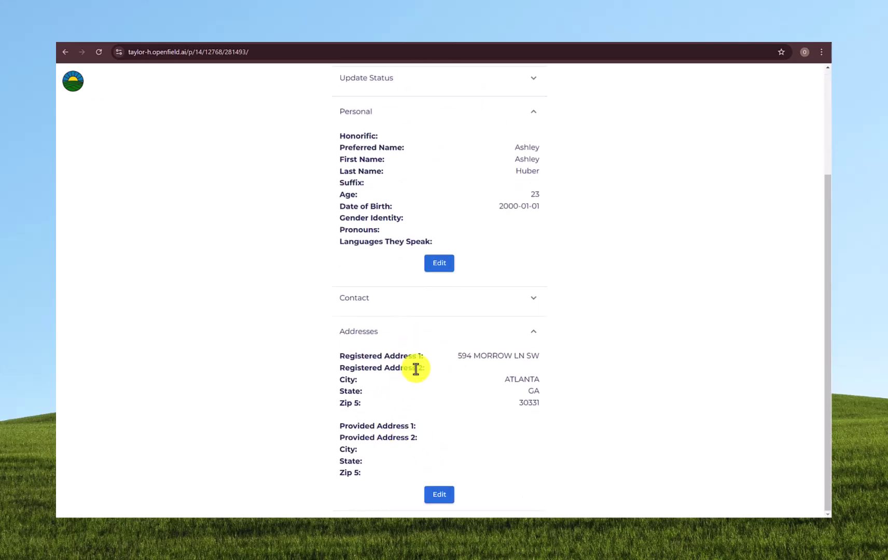
scroll(415, 384, up, 3)
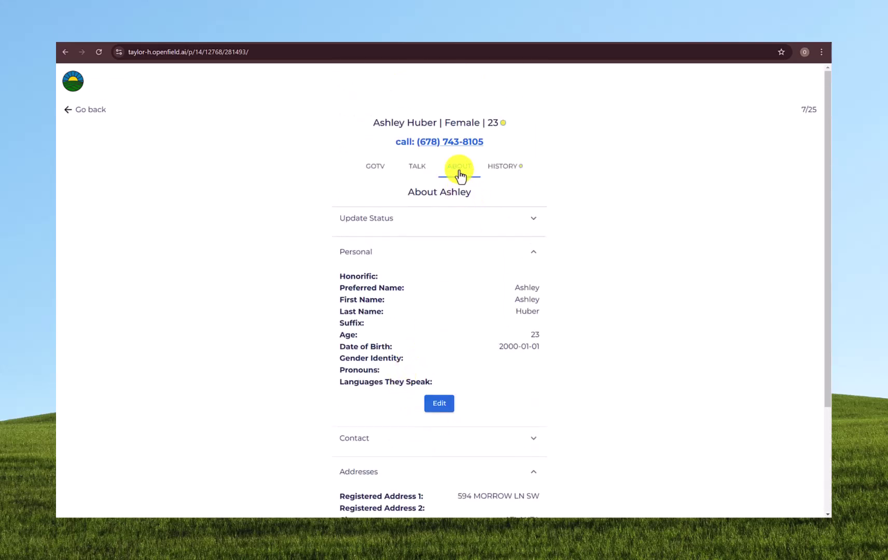
Clear the contact's Deceased status, submit the update, and switch to their GOTV information
click(426, 227)
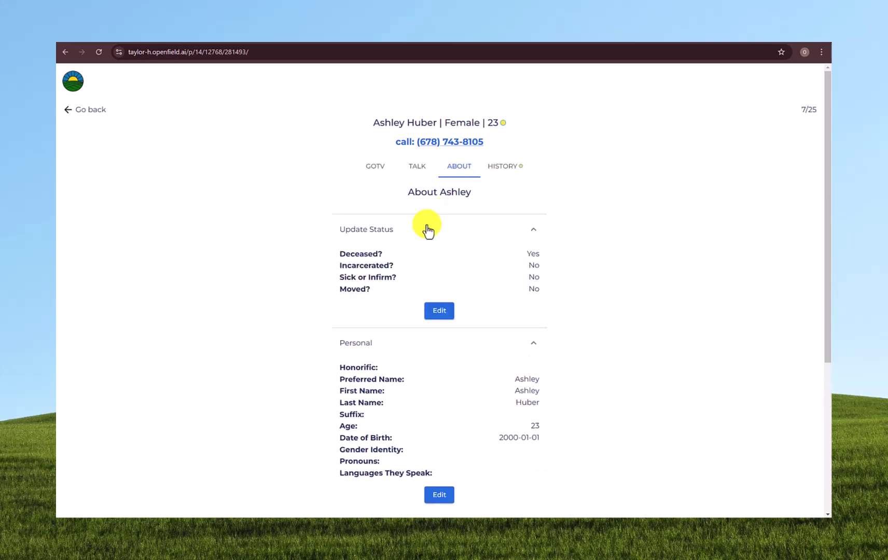
click(439, 310)
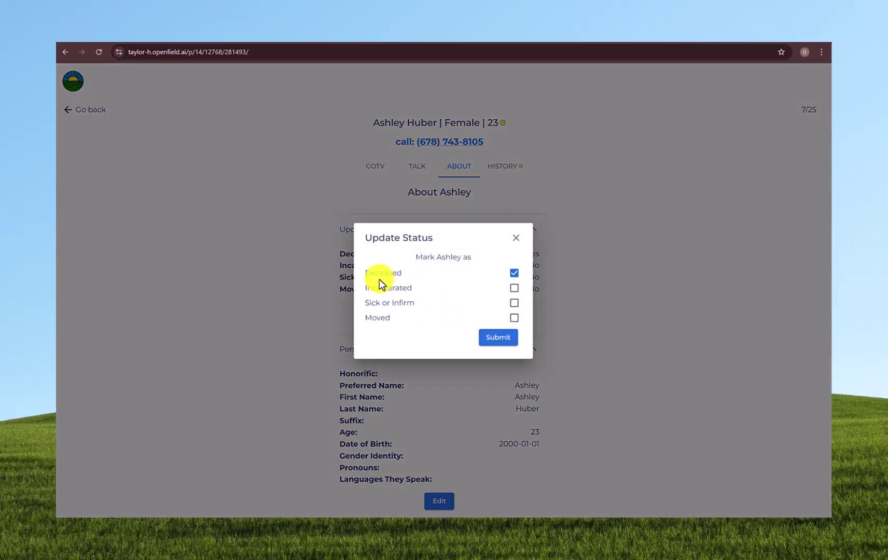
click(514, 273)
click(499, 337)
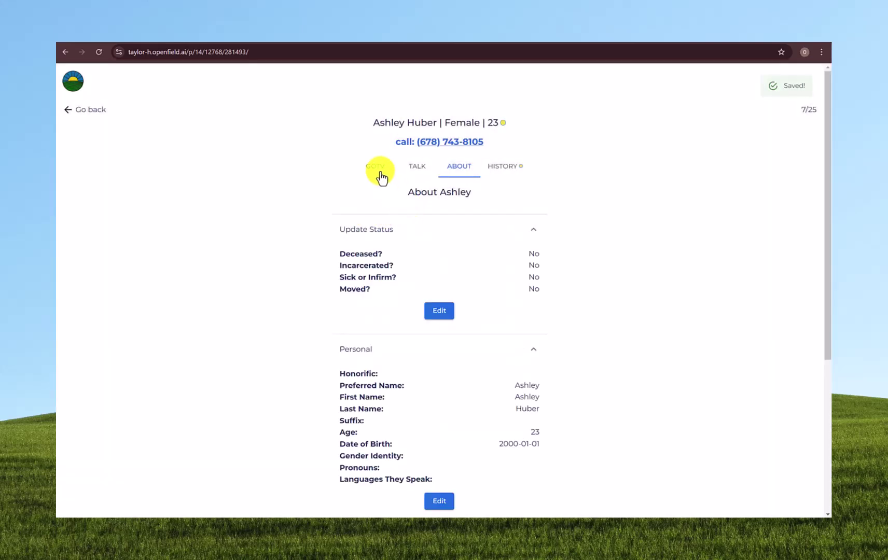
click(378, 167)
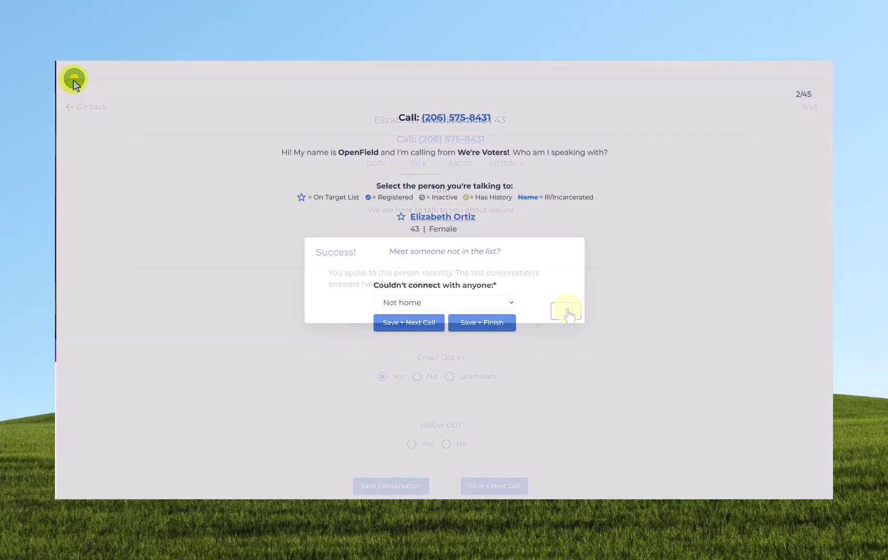
Open the most recently called contact from the recent call history and bring up their Talk questions
click(73, 80)
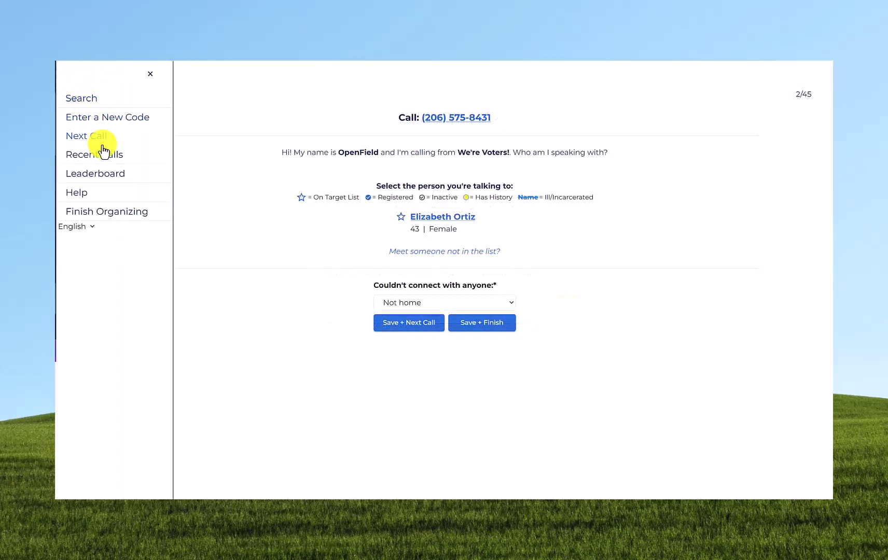
click(106, 164)
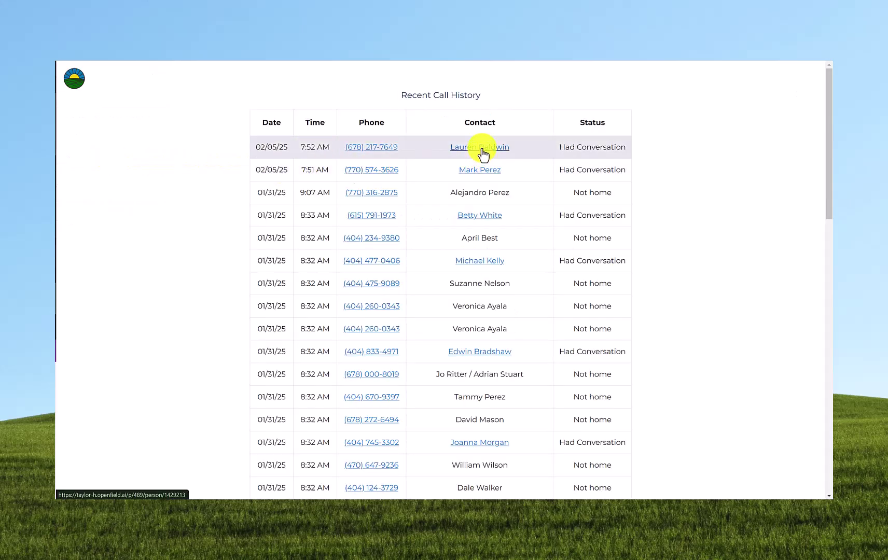
click(482, 151)
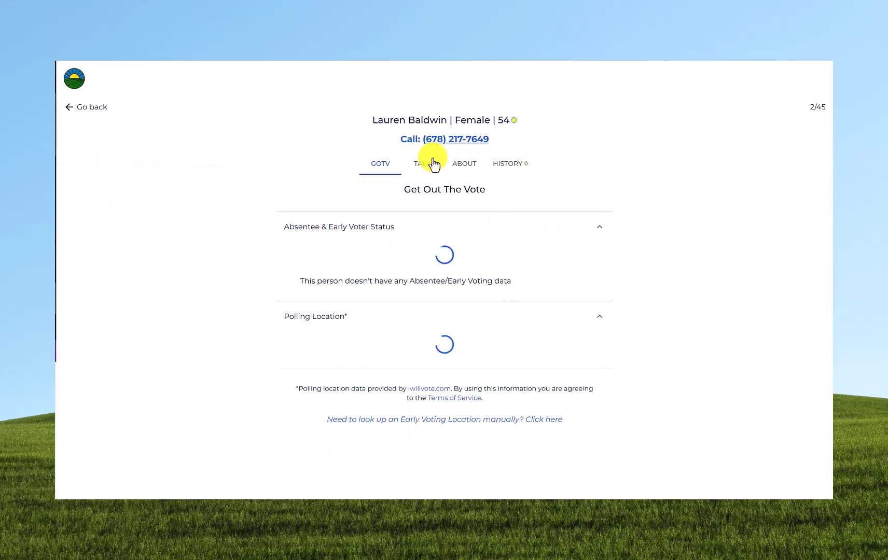
click(437, 165)
Record rent, abortion and immigration as the contact's top 3 issues and save the conversation
click(400, 274)
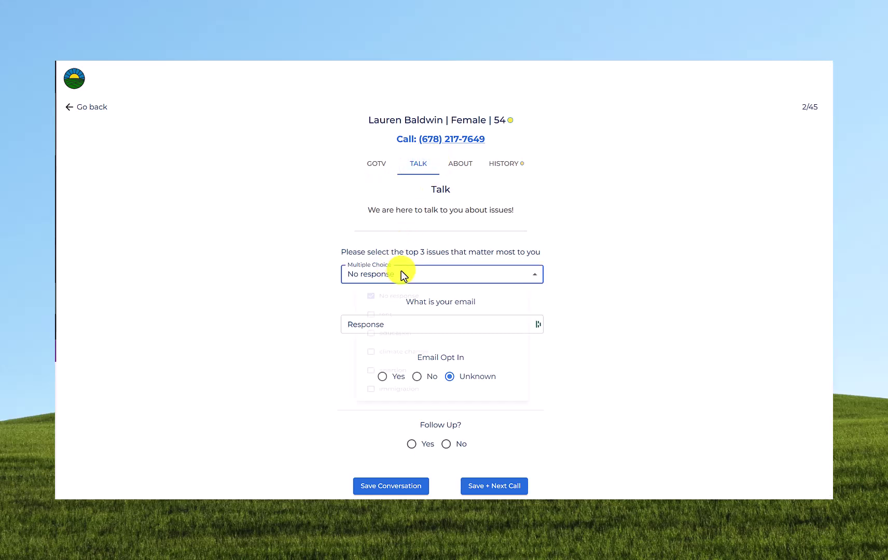
click(354, 327)
click(358, 401)
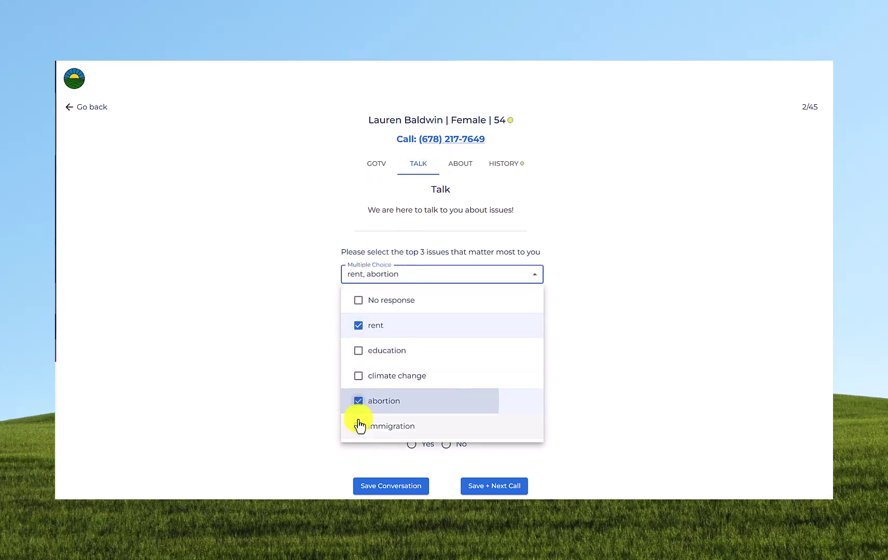
click(358, 426)
click(613, 406)
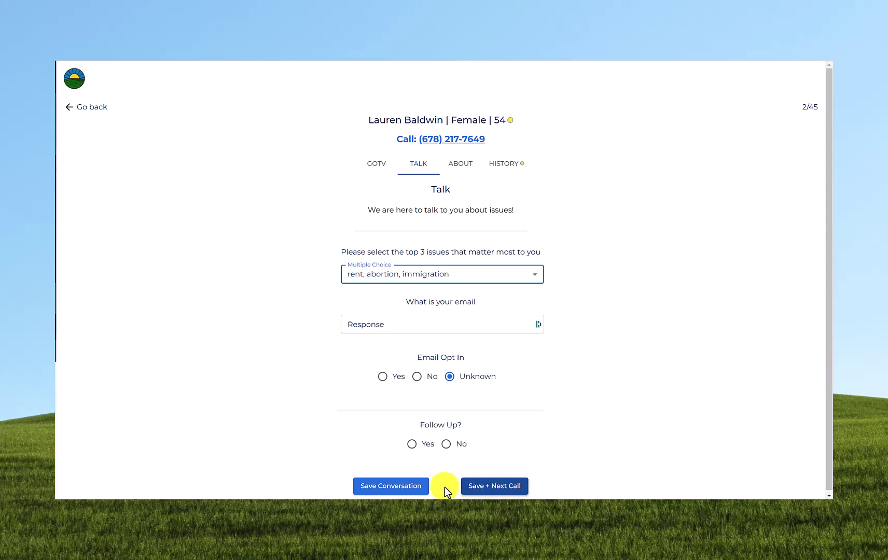
click(415, 490)
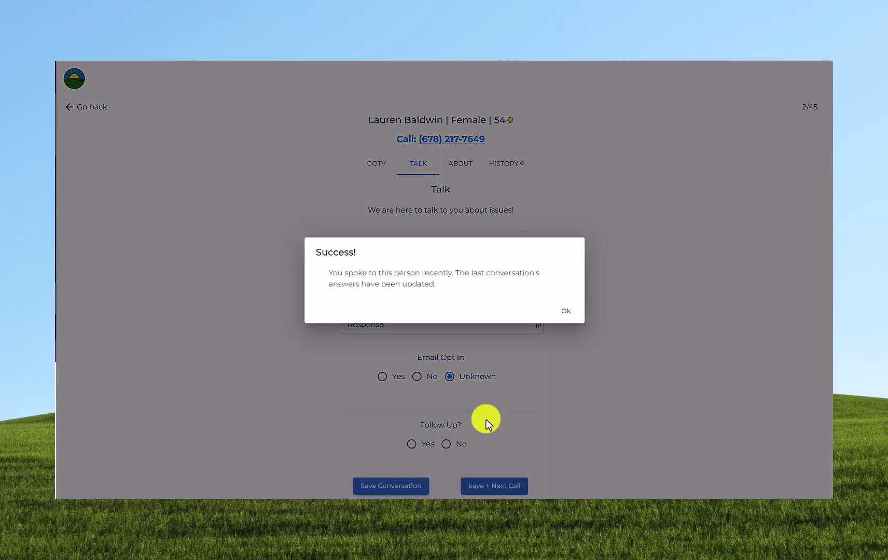
click(565, 312)
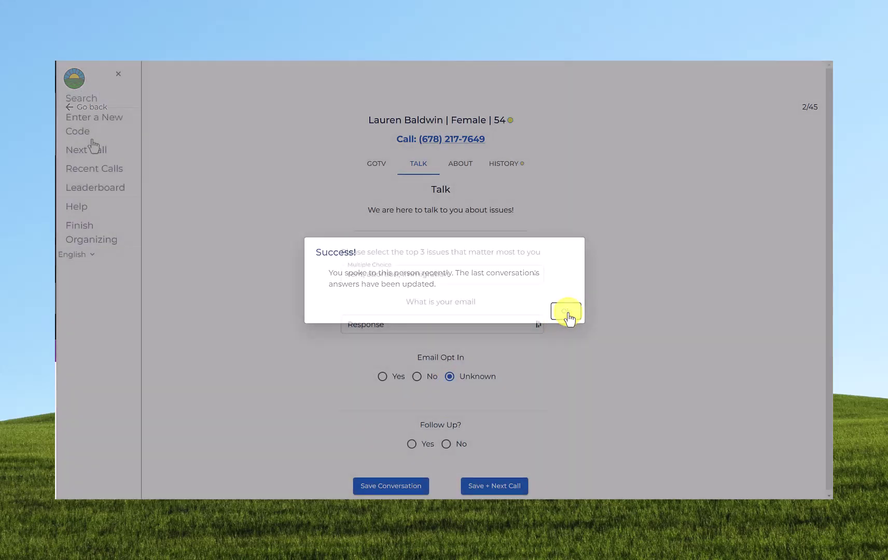
Return to the recent call history and examine the contact name and status of the first Not home call
click(162, 157)
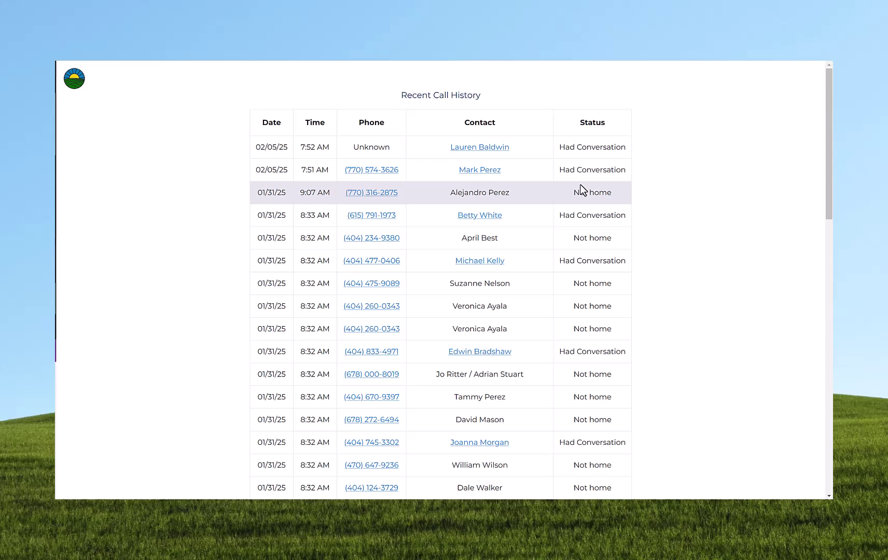
double_click(464, 193)
click(610, 196)
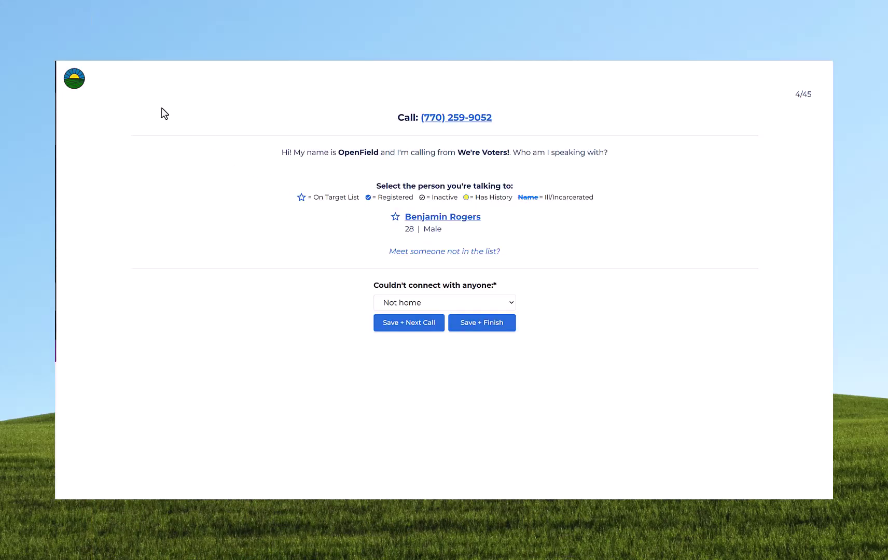
Open the main navigation menu from the current call page
click(76, 79)
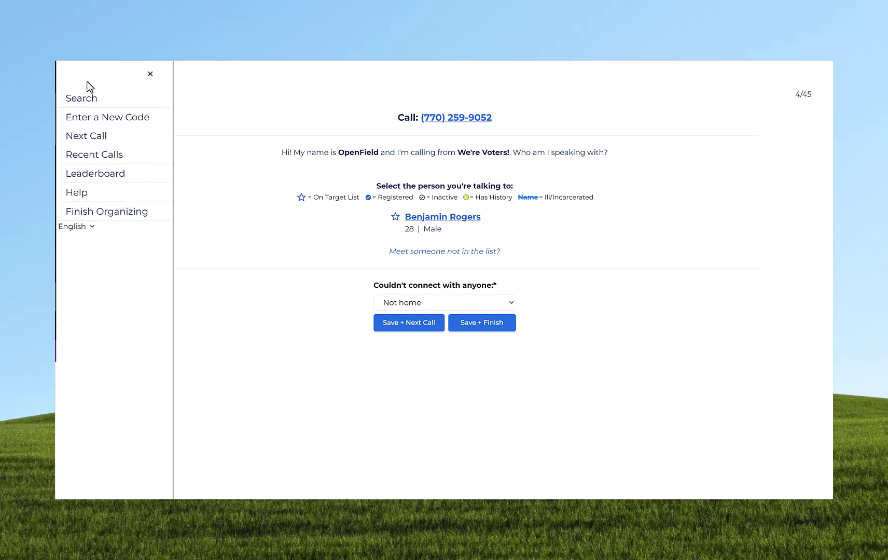